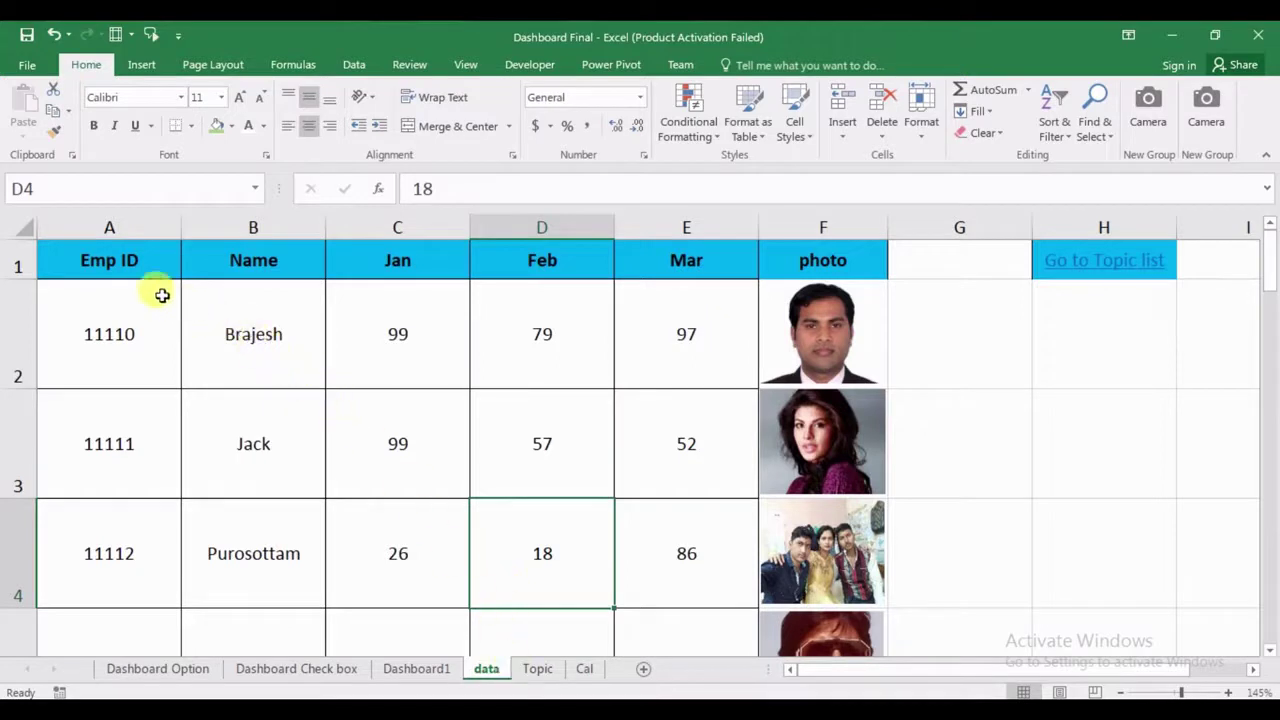
# - Review the Emp ID, Jan, Feb, Mar and photo columns of the source table on the data sheet
pyautogui.click(214, 228)
pyautogui.click(100, 226)
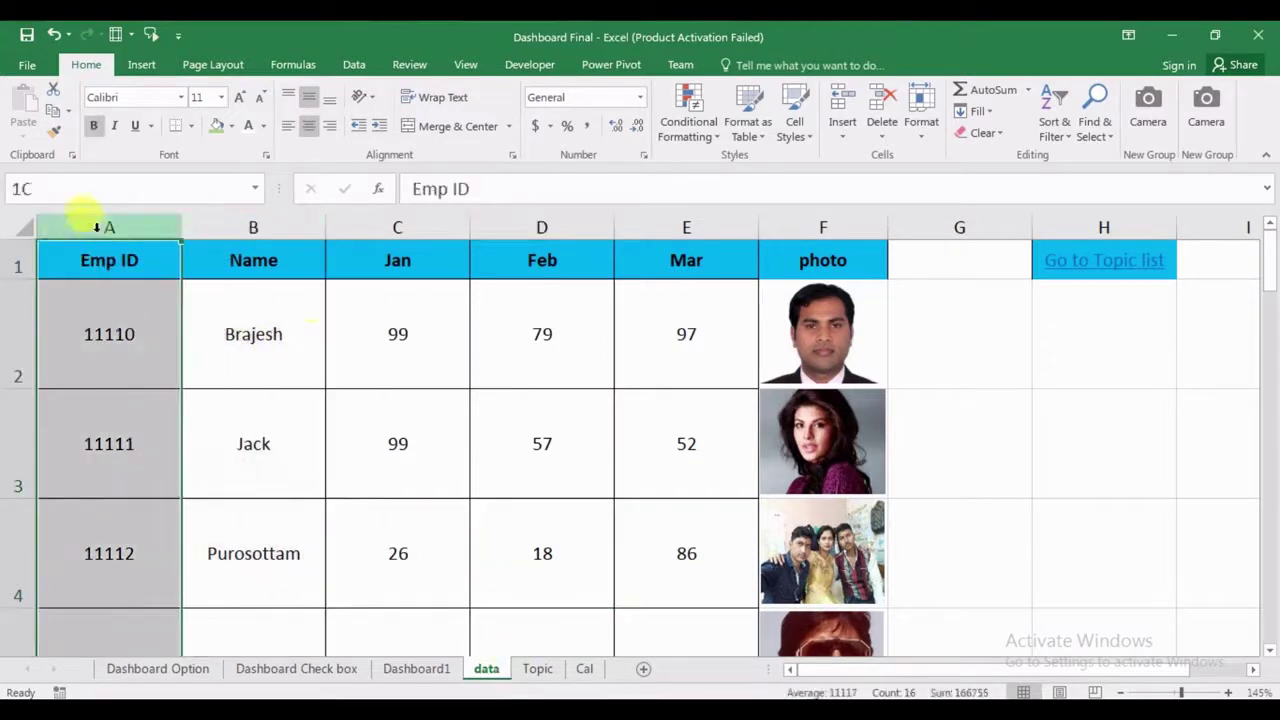
pyautogui.click(400, 228)
pyautogui.click(535, 226)
pyautogui.click(700, 230)
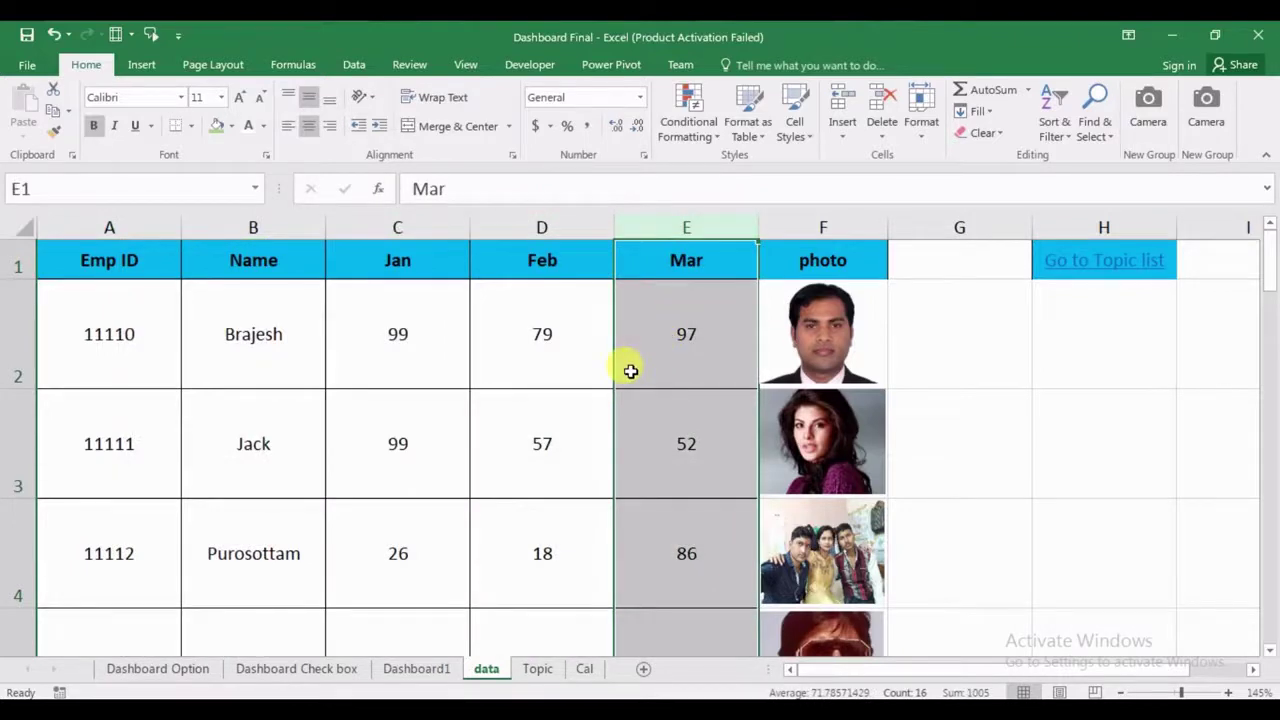
pyautogui.click(786, 232)
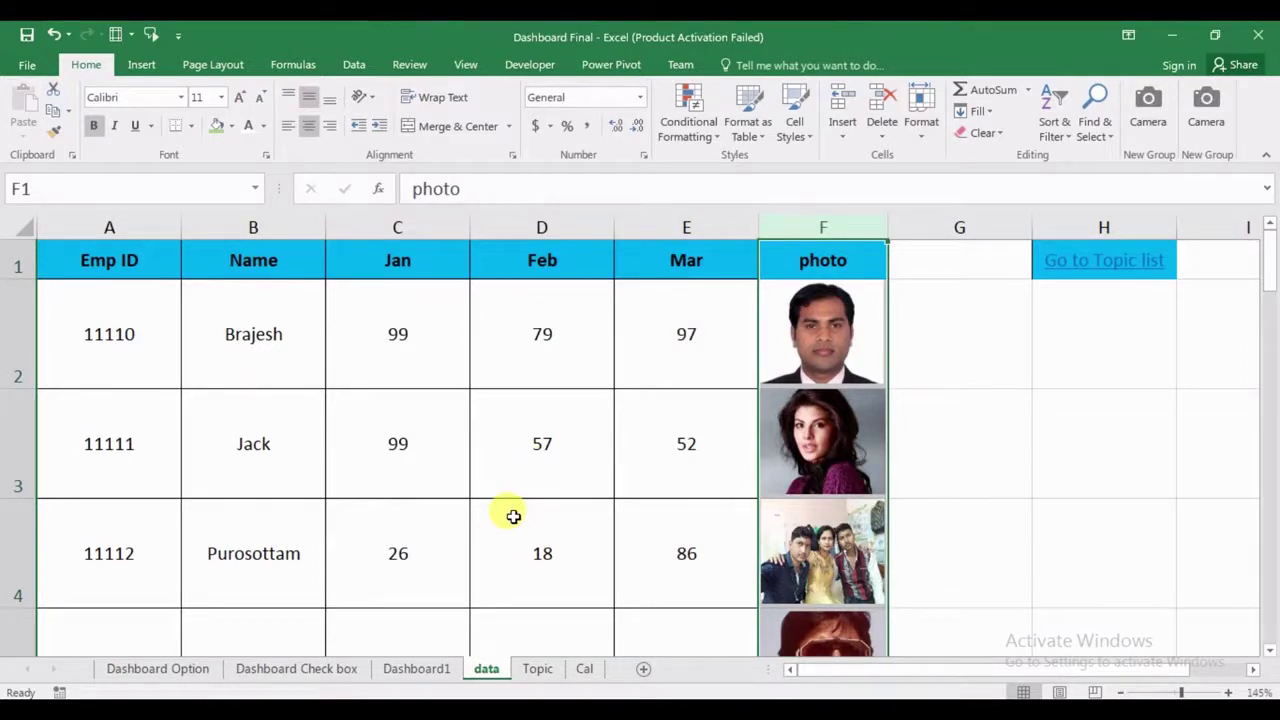
# - On the Dashboard1 sheet, switch the displayed employee by setting cell A1 to 1 and then to 2
pyautogui.click(418, 669)
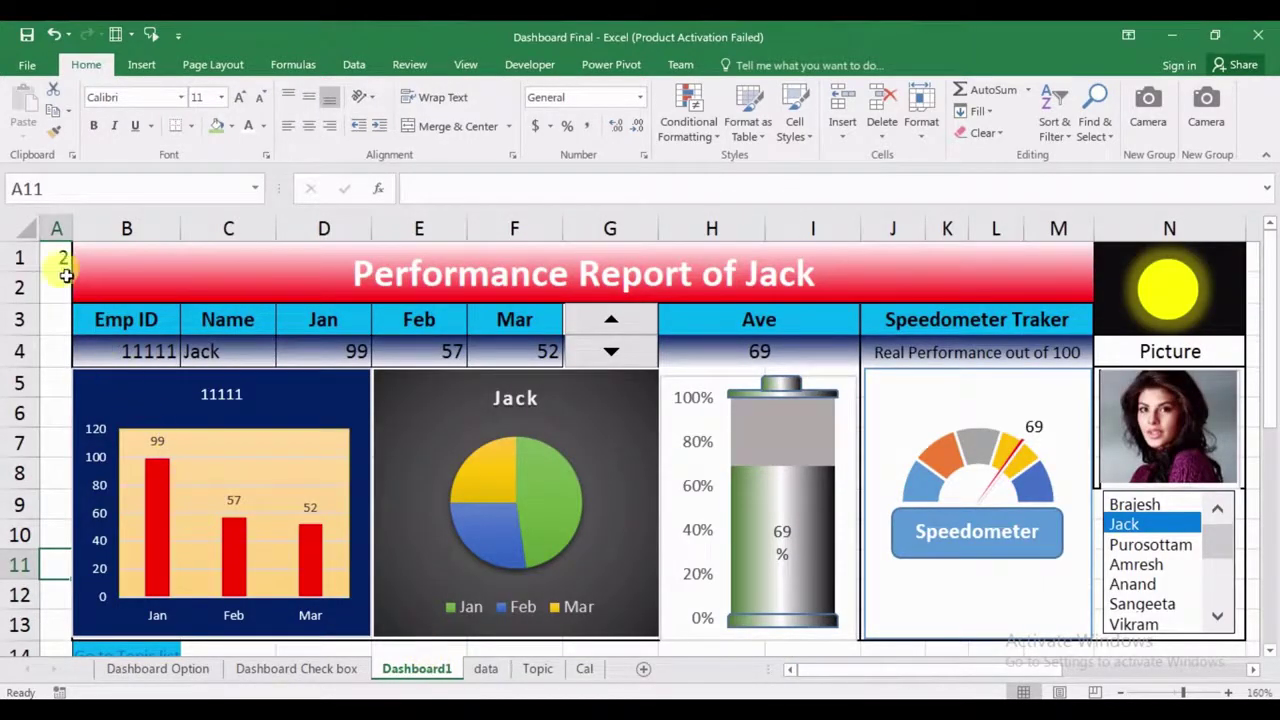
pyautogui.click(61, 262)
pyautogui.write('1')
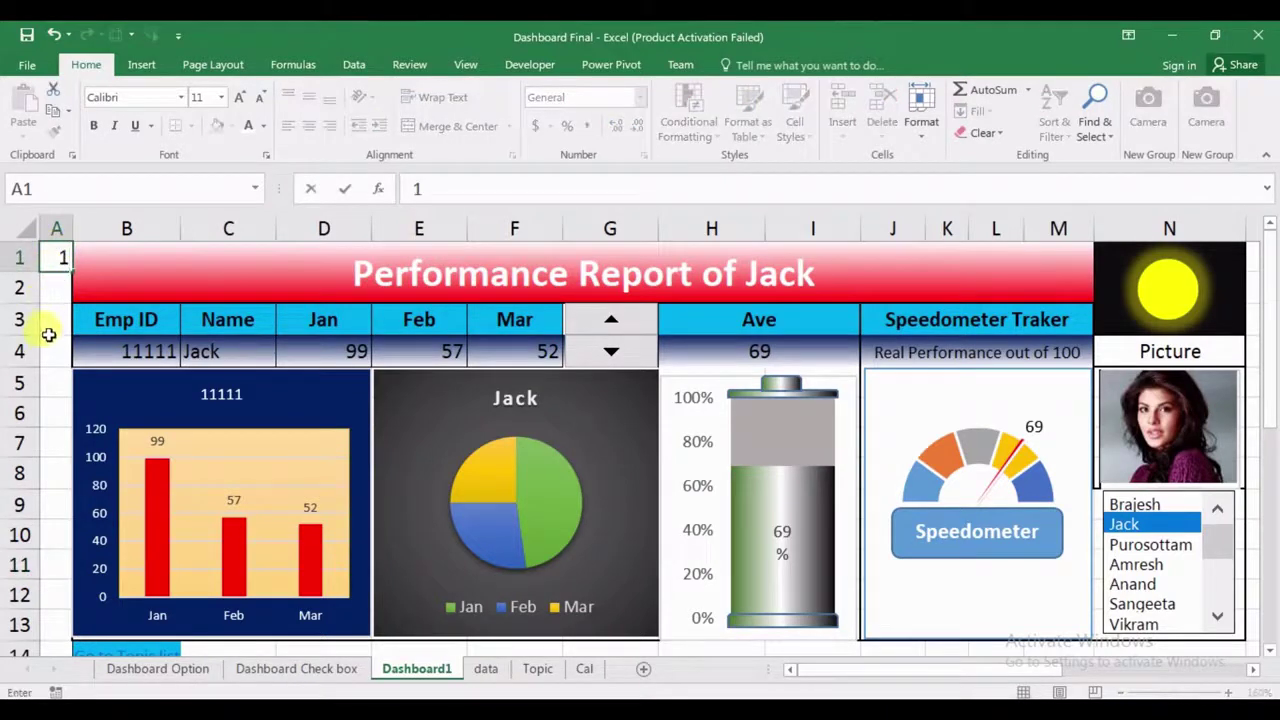
pyautogui.click(48, 328)
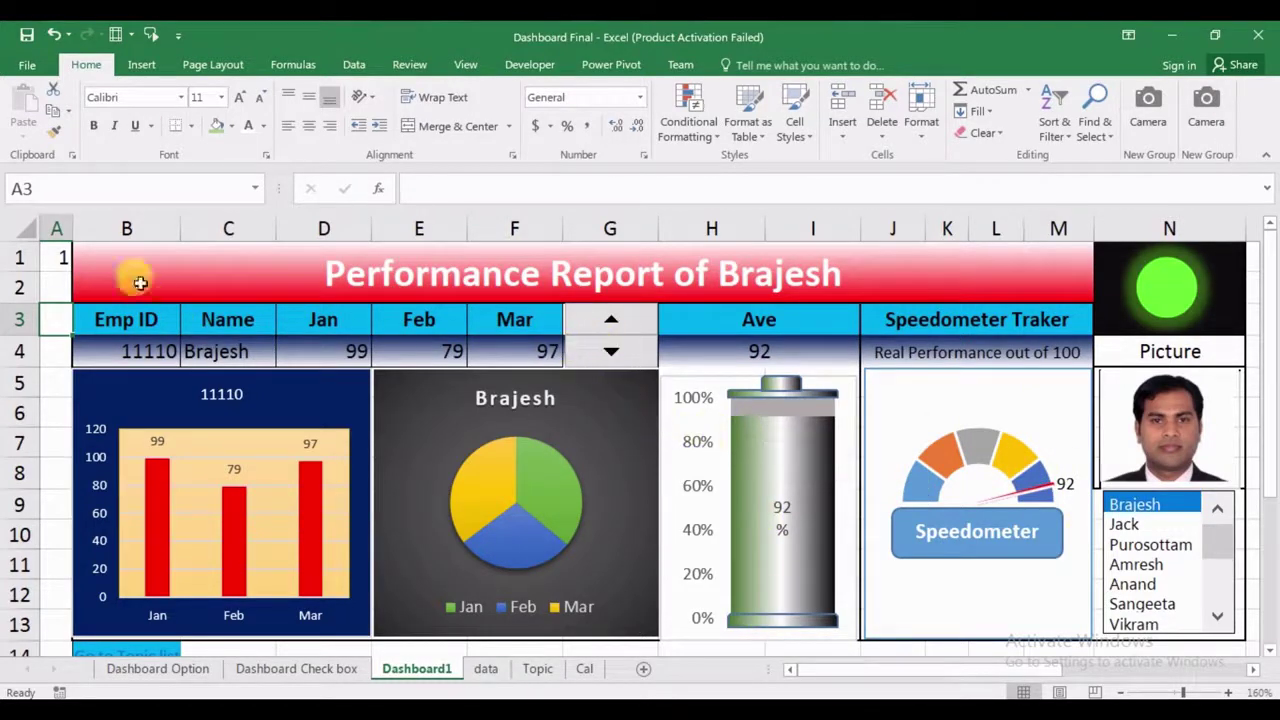
pyautogui.click(52, 257)
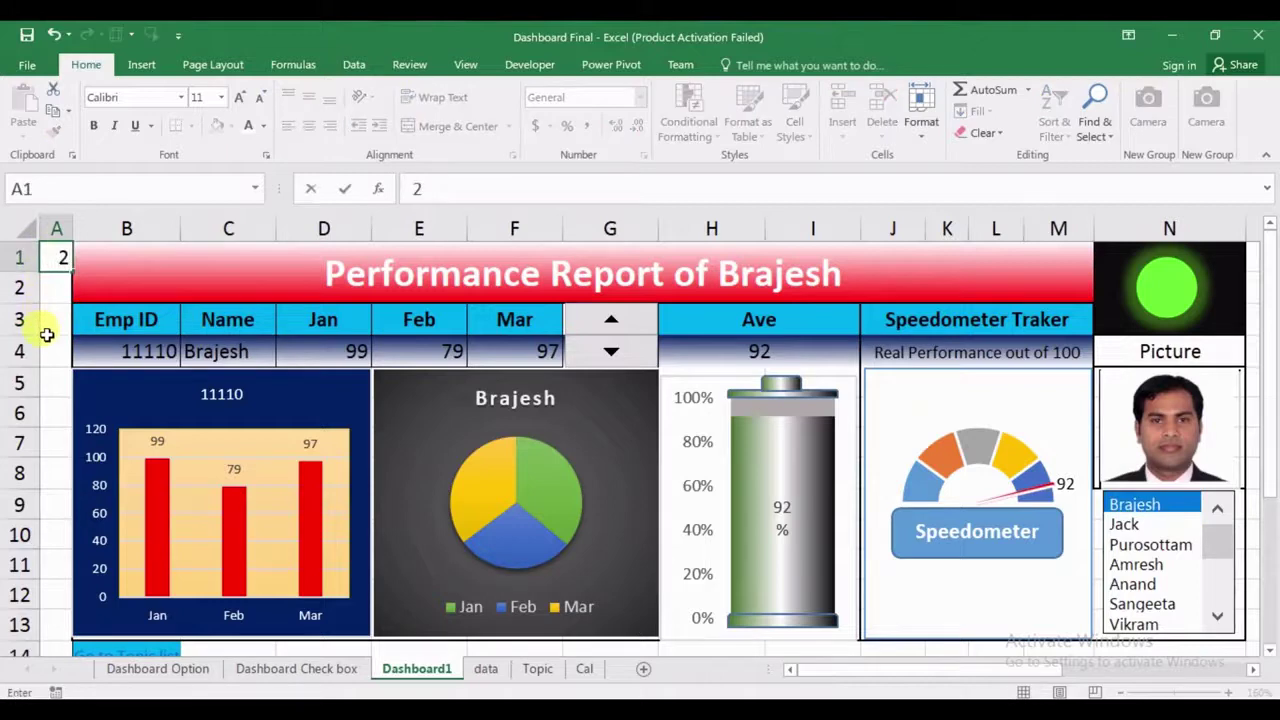
pyautogui.press('Return')
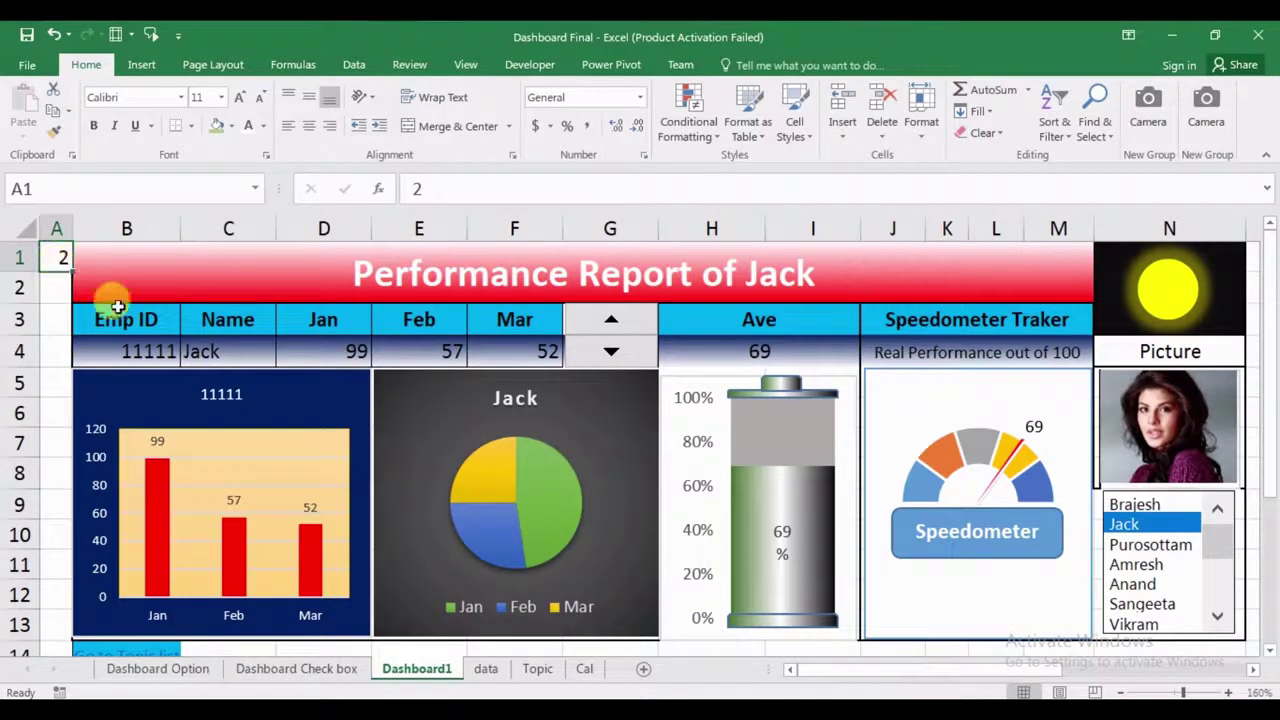
# - Browse the performance report forwards and backwards one employee at a time, ending on record 9
pyautogui.click(613, 327)
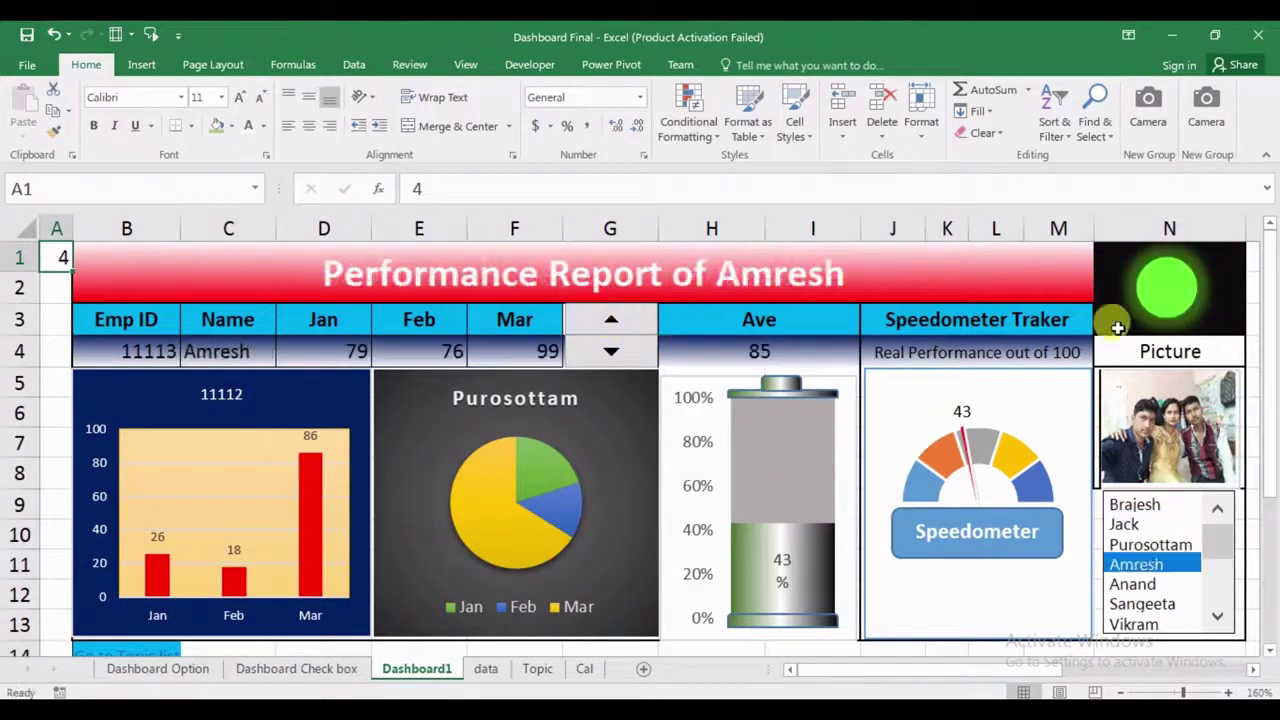
pyautogui.click(609, 347)
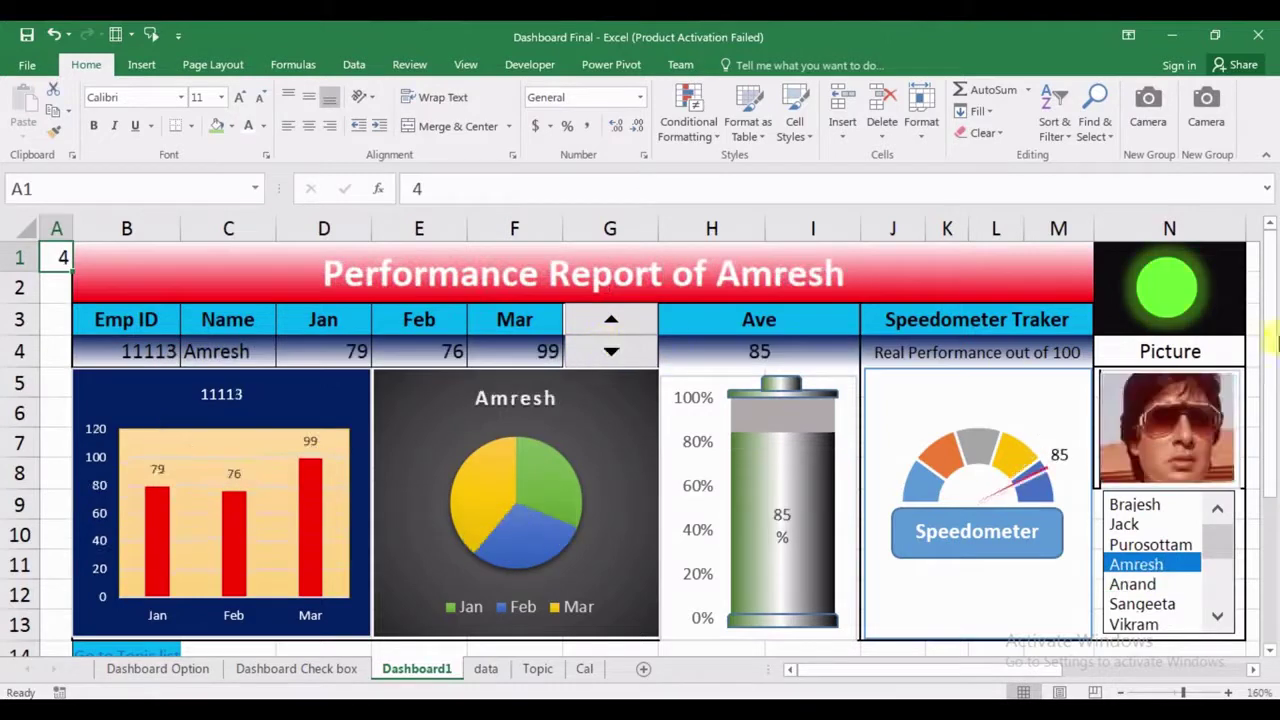
pyautogui.click(610, 350)
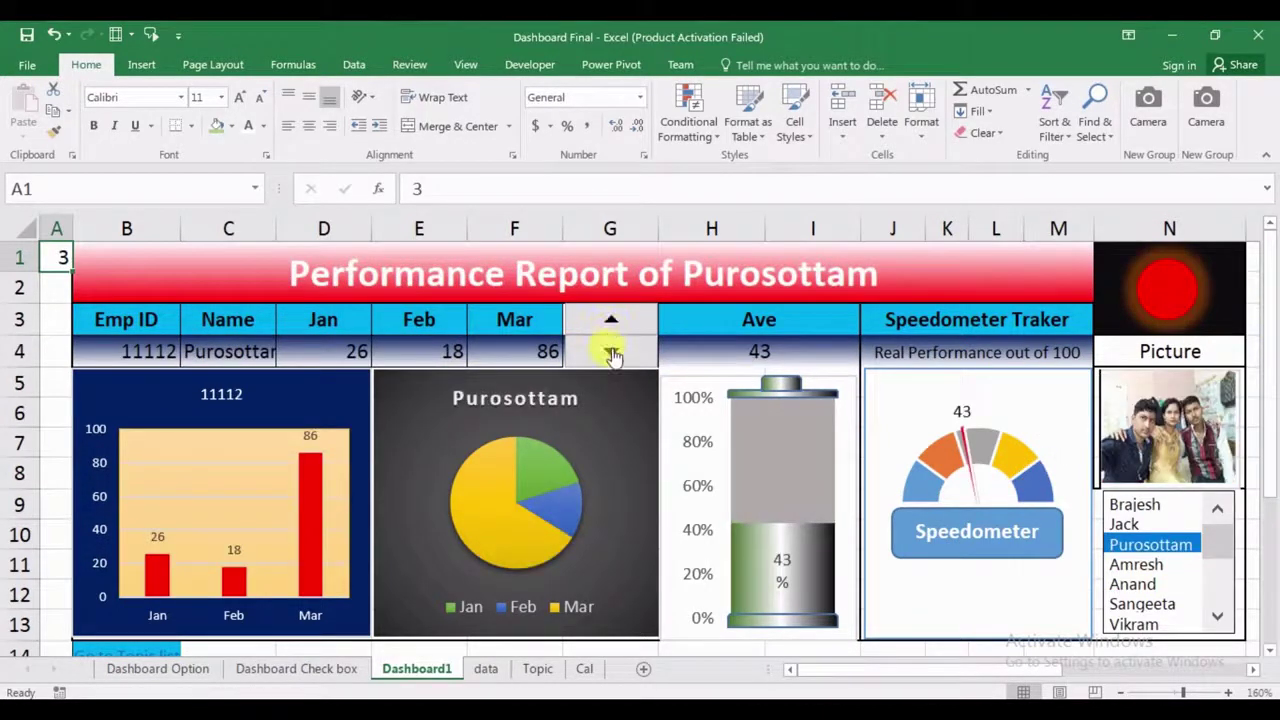
pyautogui.click(610, 352)
pyautogui.click(610, 322)
pyautogui.click(610, 322)
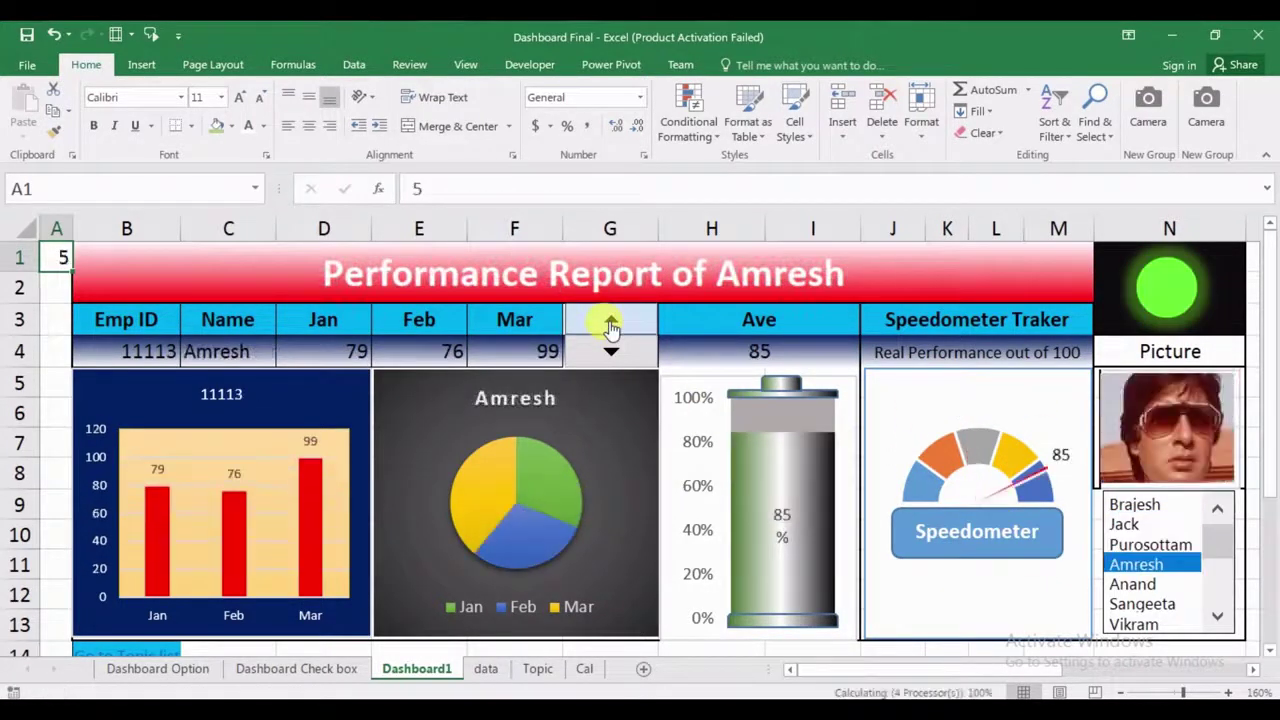
pyautogui.click(610, 322)
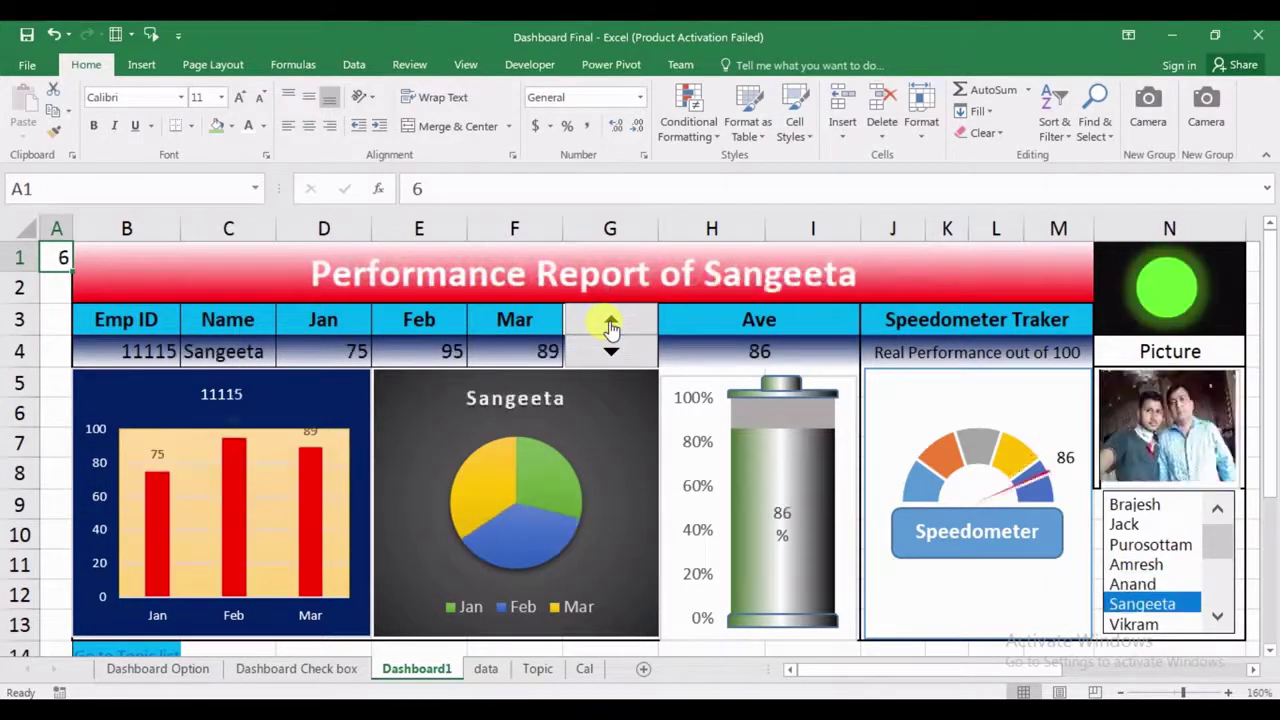
pyautogui.click(610, 322)
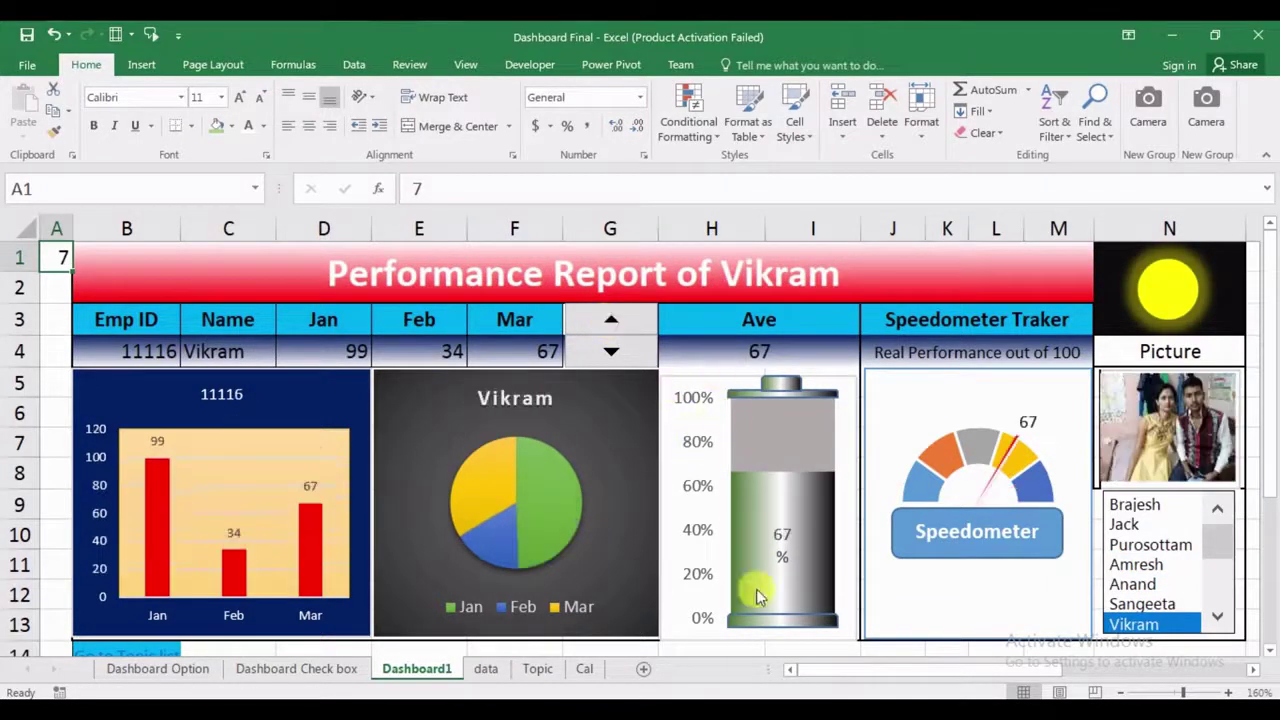
pyautogui.click(612, 322)
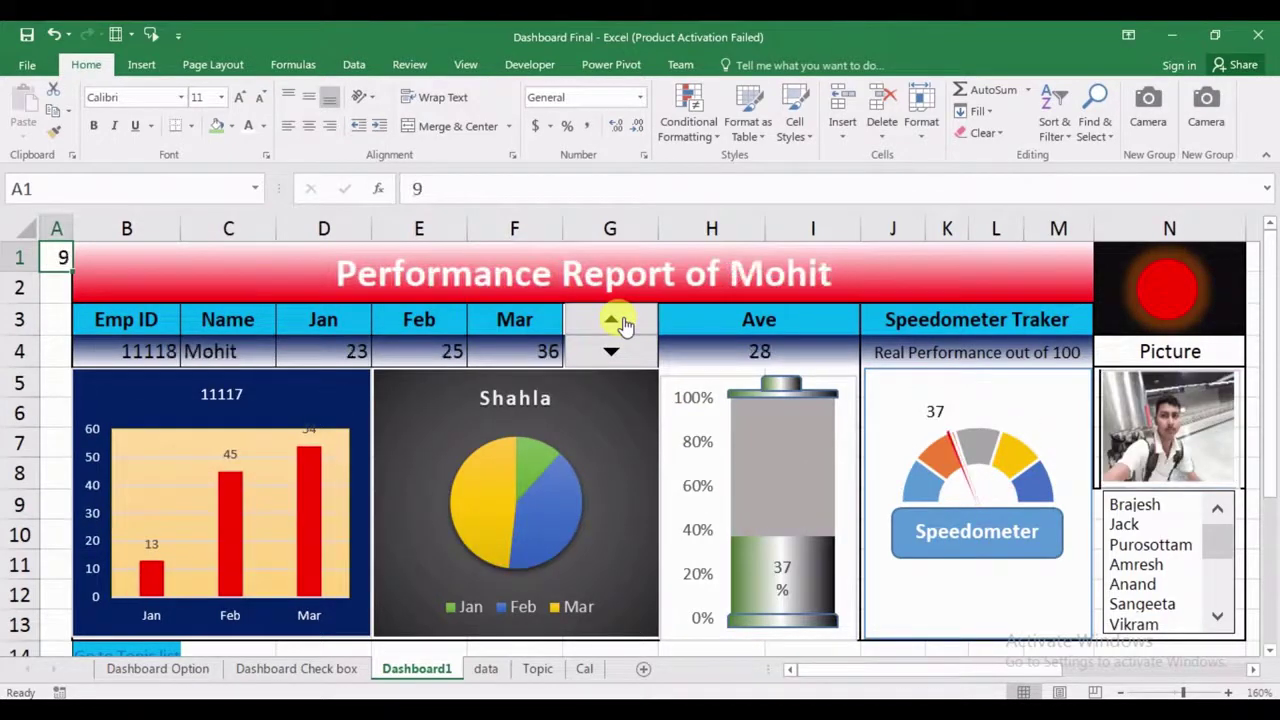
# - Reset the record index in cell A1 to 1 and advance the performance report to the third employee
pyautogui.click(63, 256)
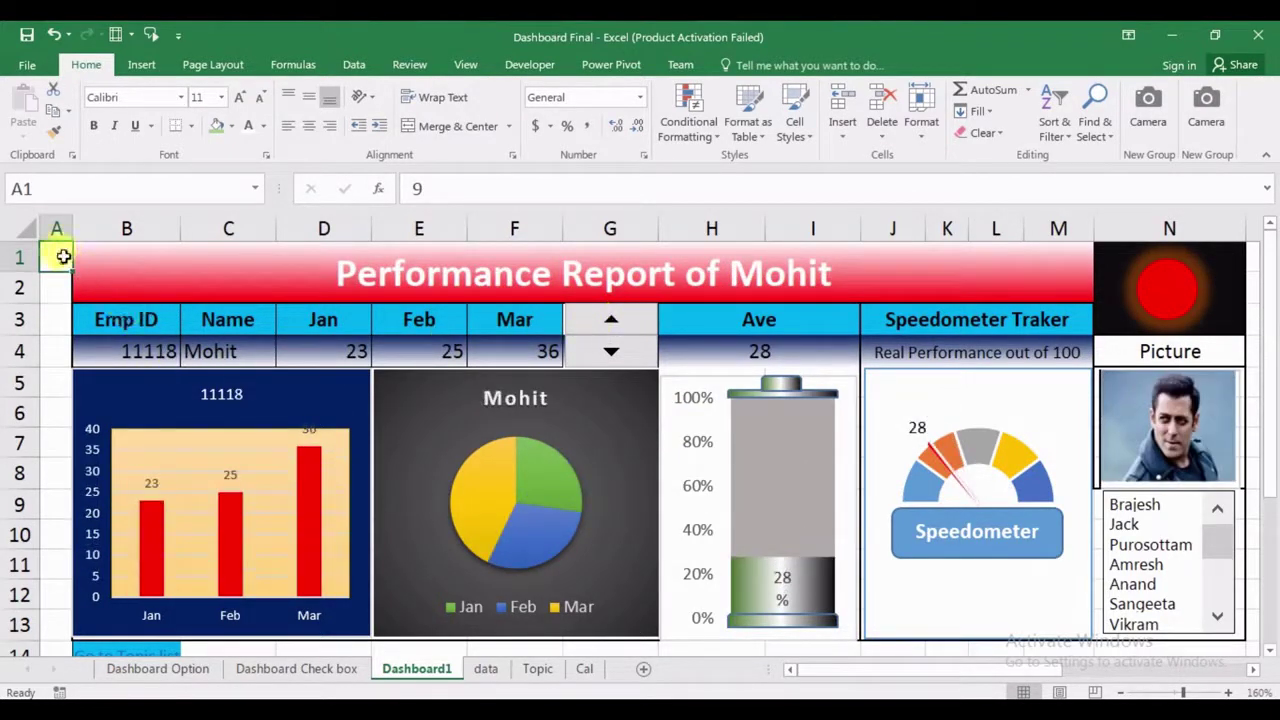
pyautogui.write('1')
pyautogui.press('Return')
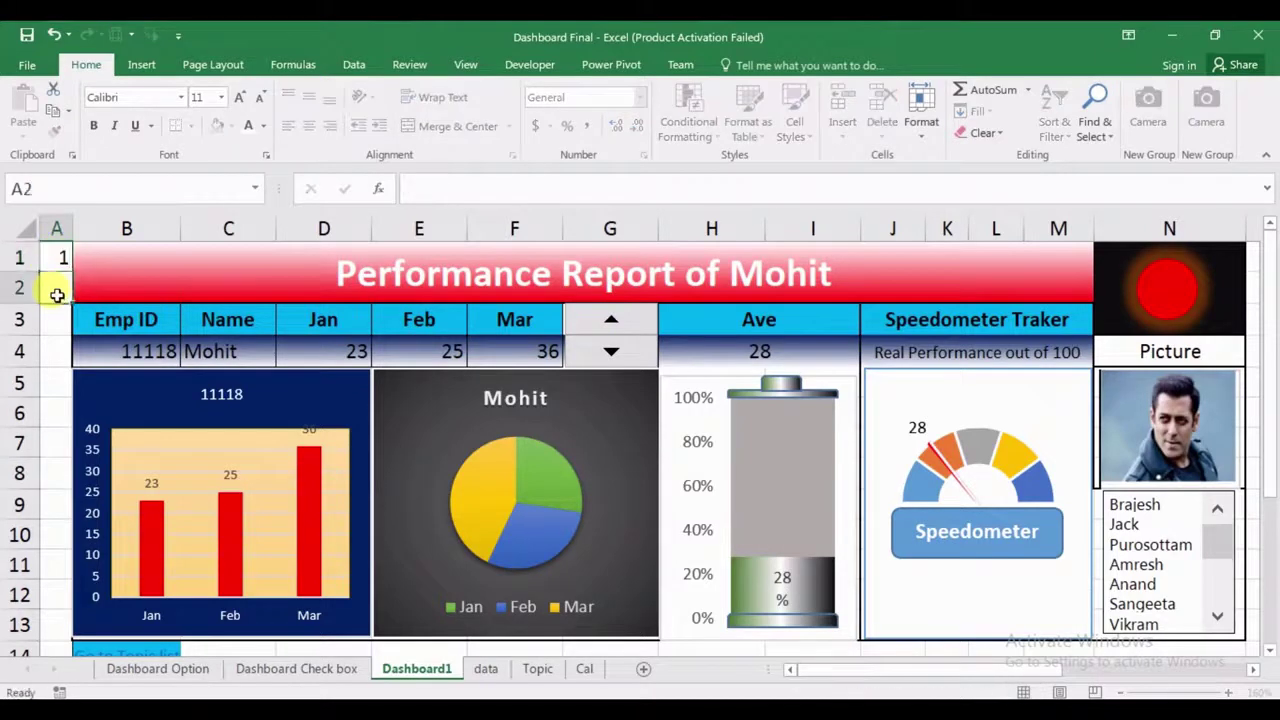
pyautogui.click(609, 325)
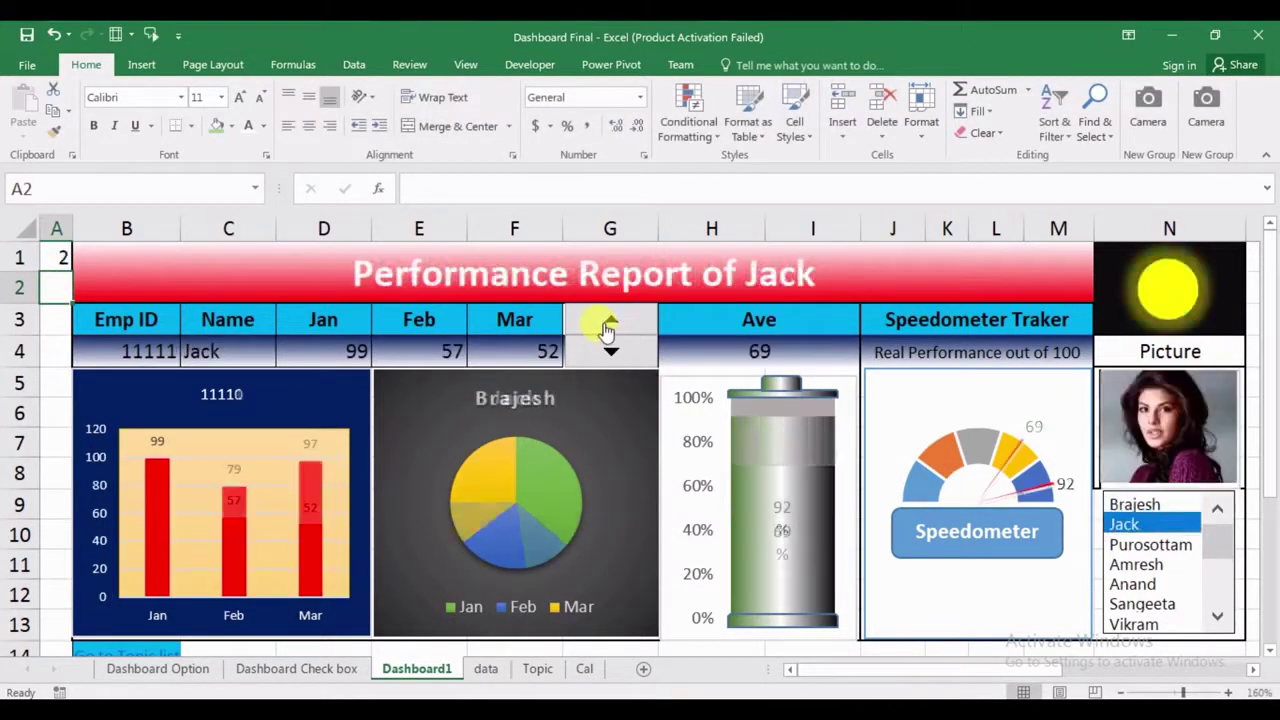
pyautogui.click(608, 326)
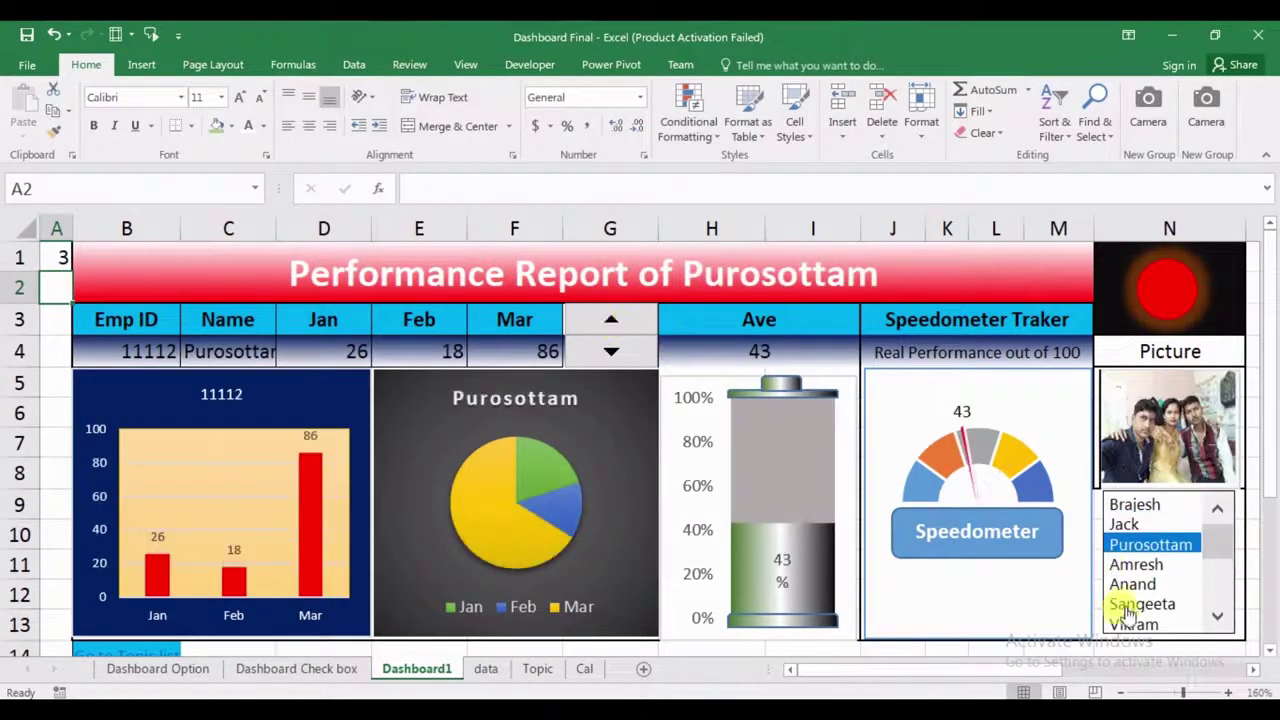
# - Choose the first, the fifth and finally the second employee in the name list under the picture
pyautogui.click(1140, 506)
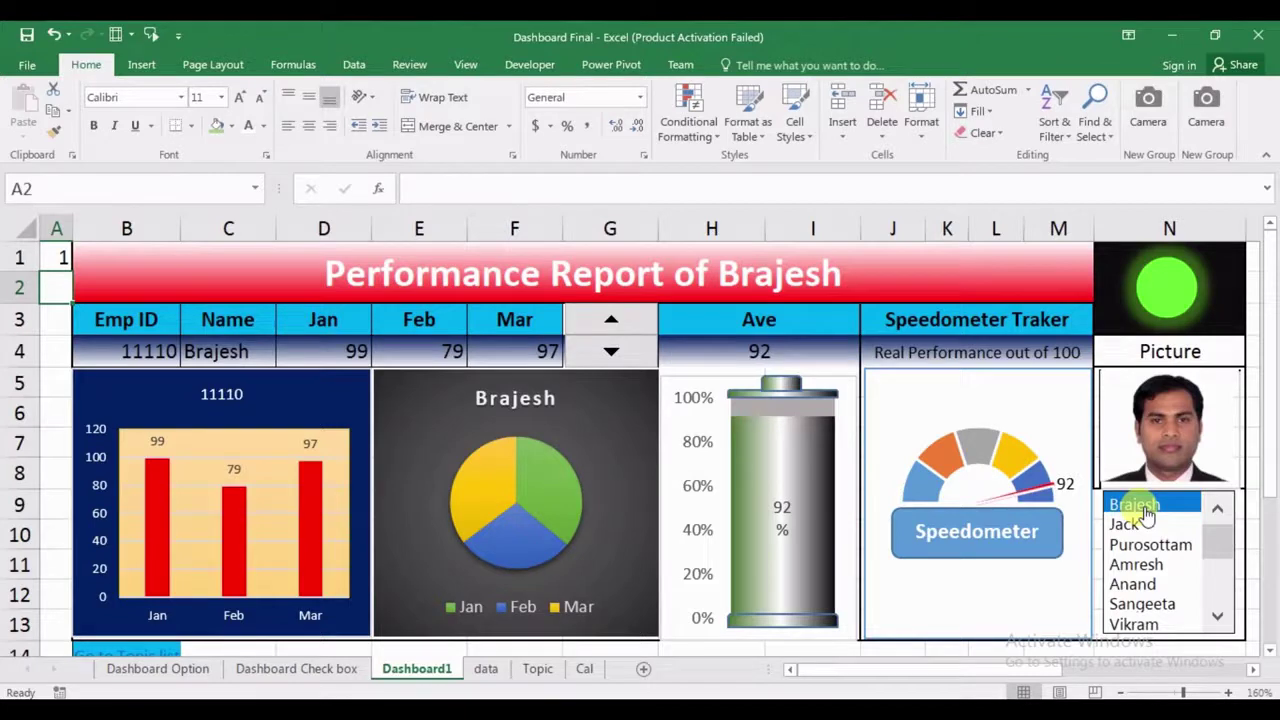
pyautogui.click(1136, 590)
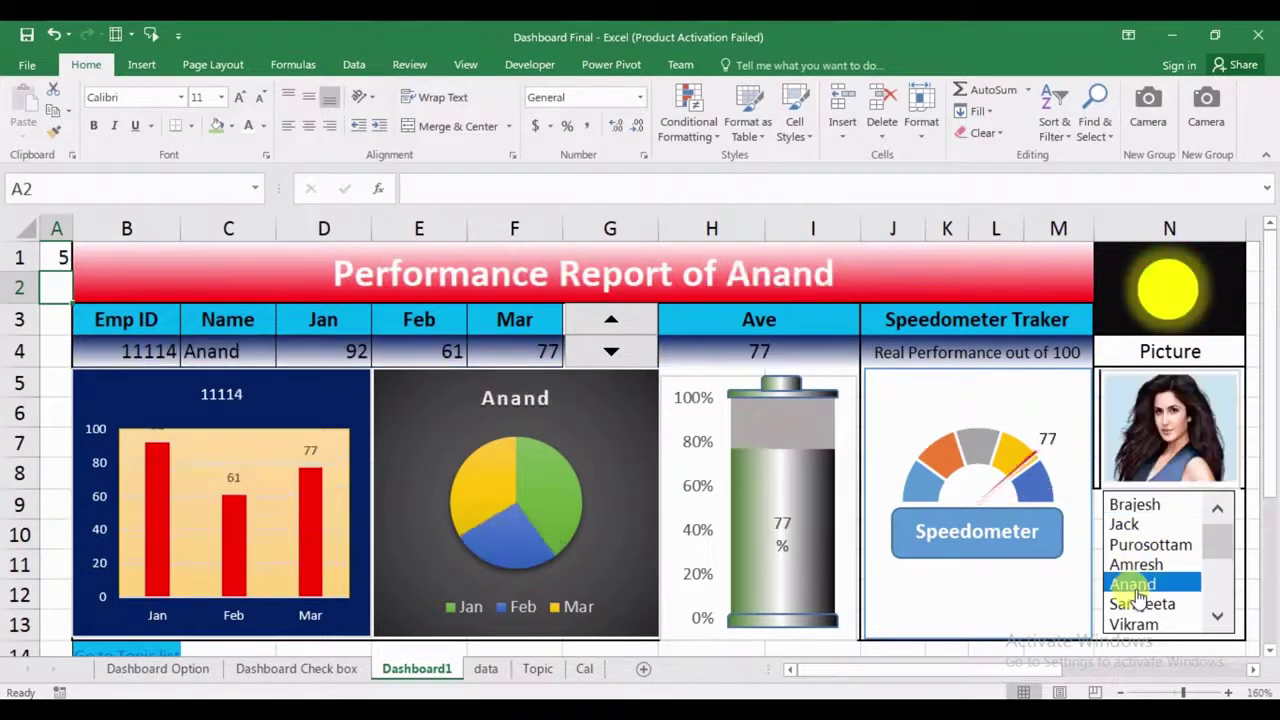
pyautogui.click(1130, 530)
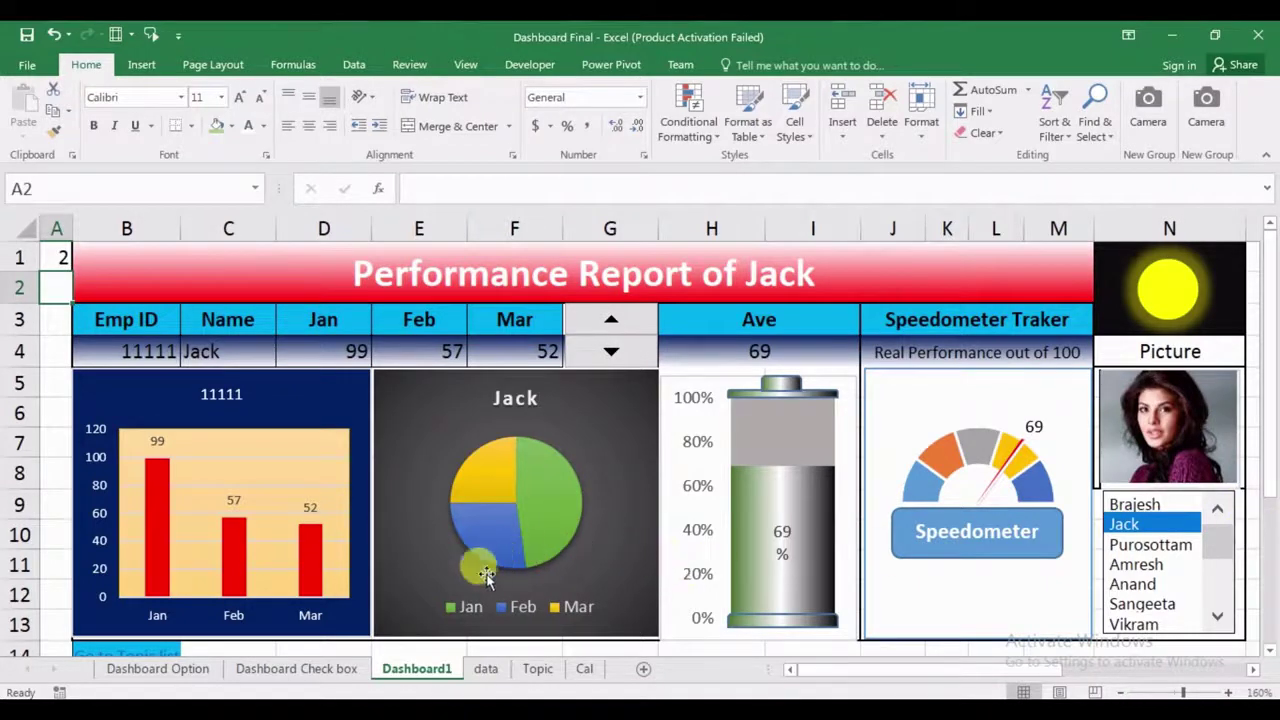
# - On the Dashboard Check box sheet, show the 2016, 2017 and 2018 series in both charts
pyautogui.click(296, 669)
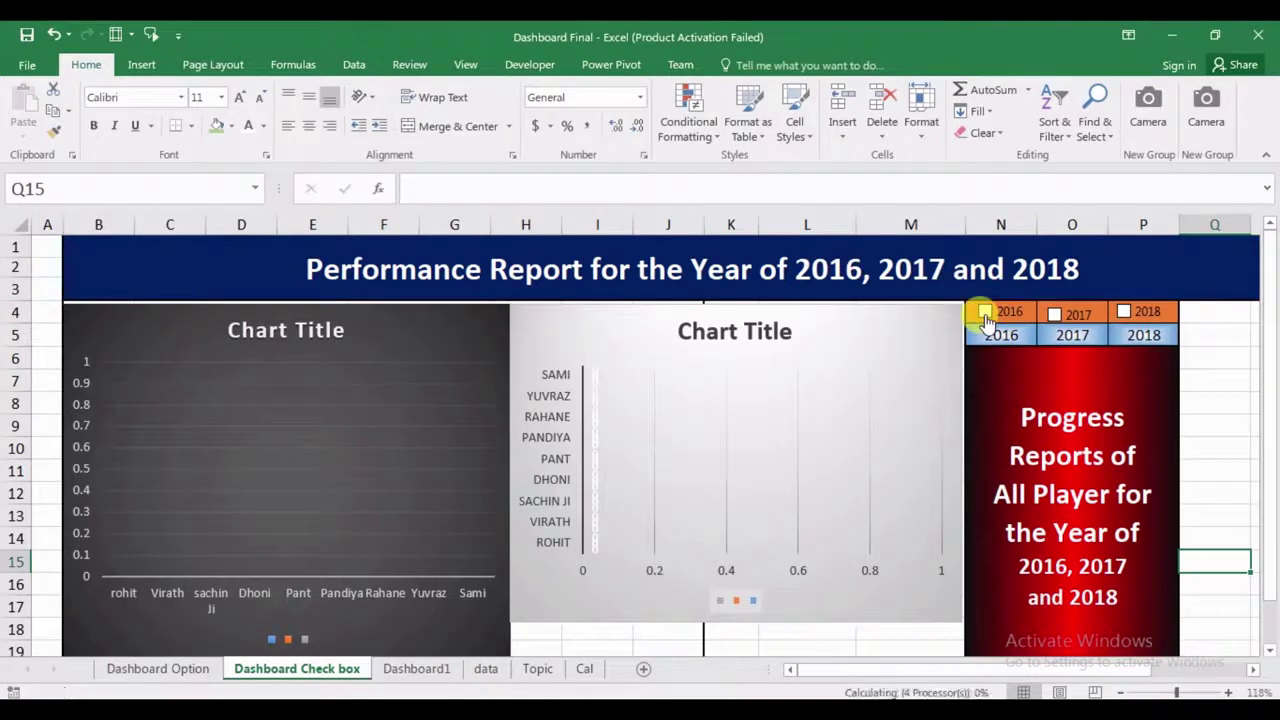
pyautogui.click(986, 315)
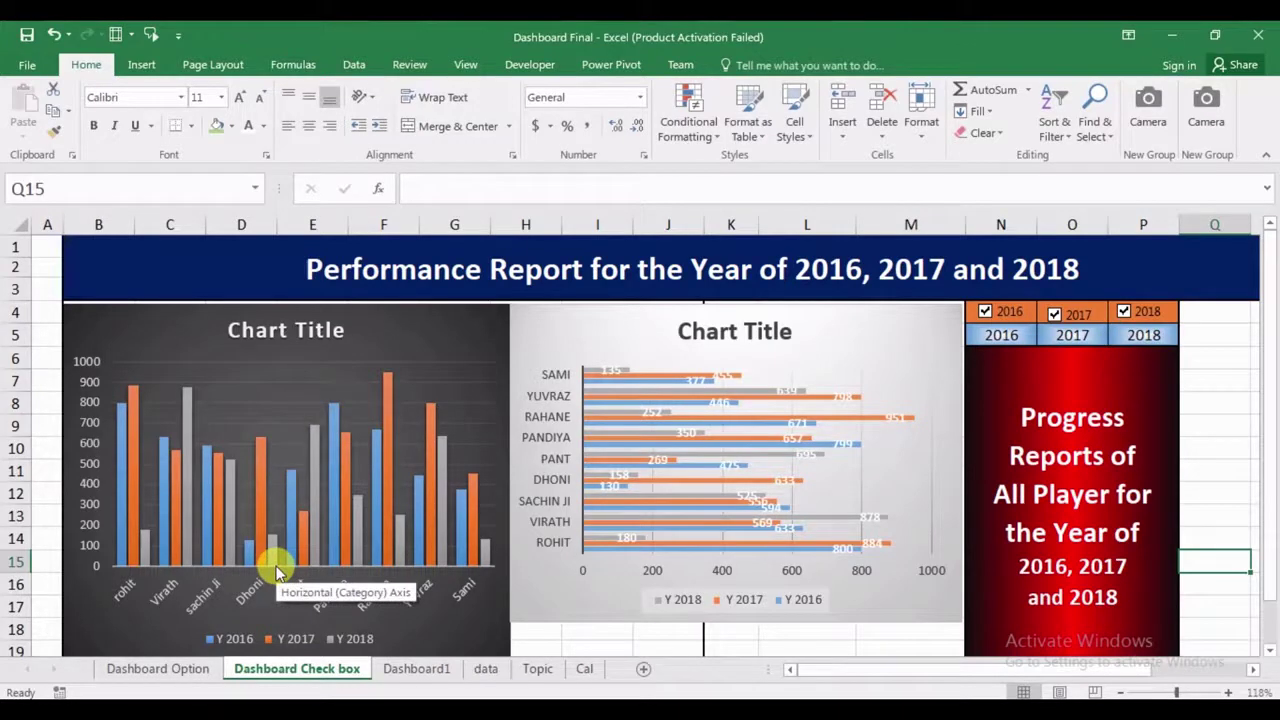
# - On the Dashboard Option sheet, switch the run-score report through Mumbai, Noida and Delhi, then Mumbai again, ending on Noida
pyautogui.click(157, 669)
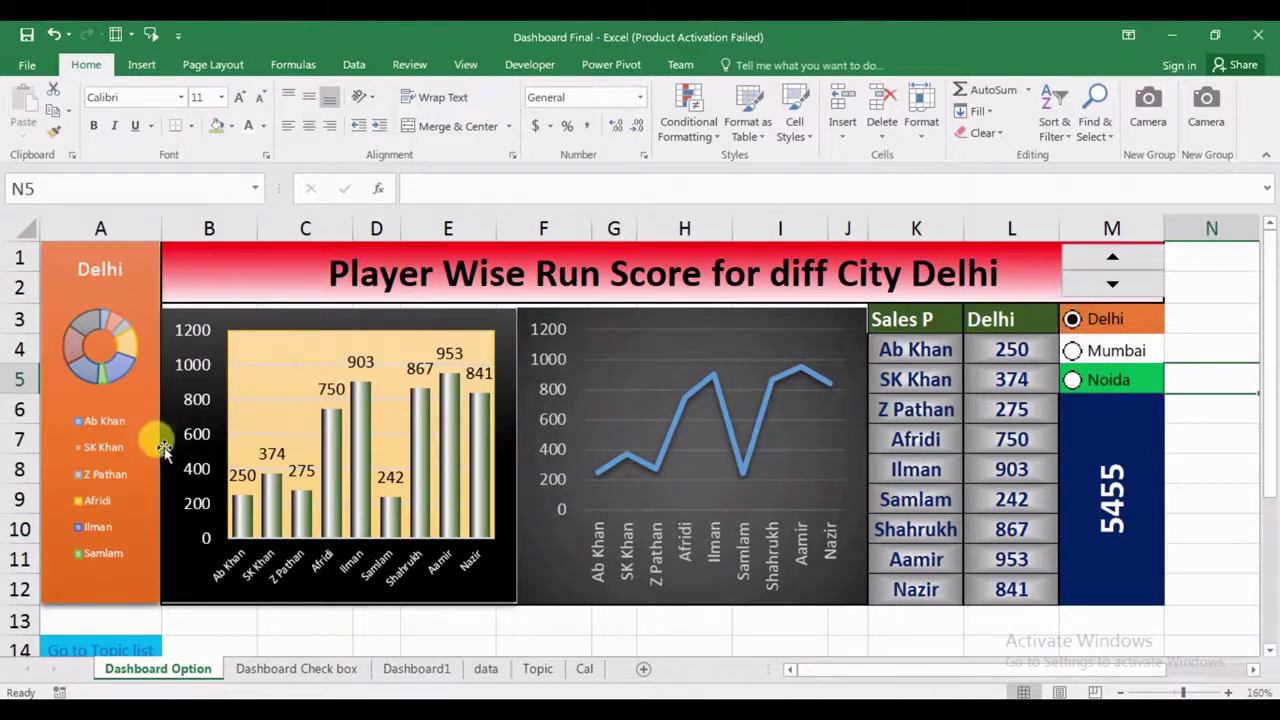
pyautogui.click(1073, 352)
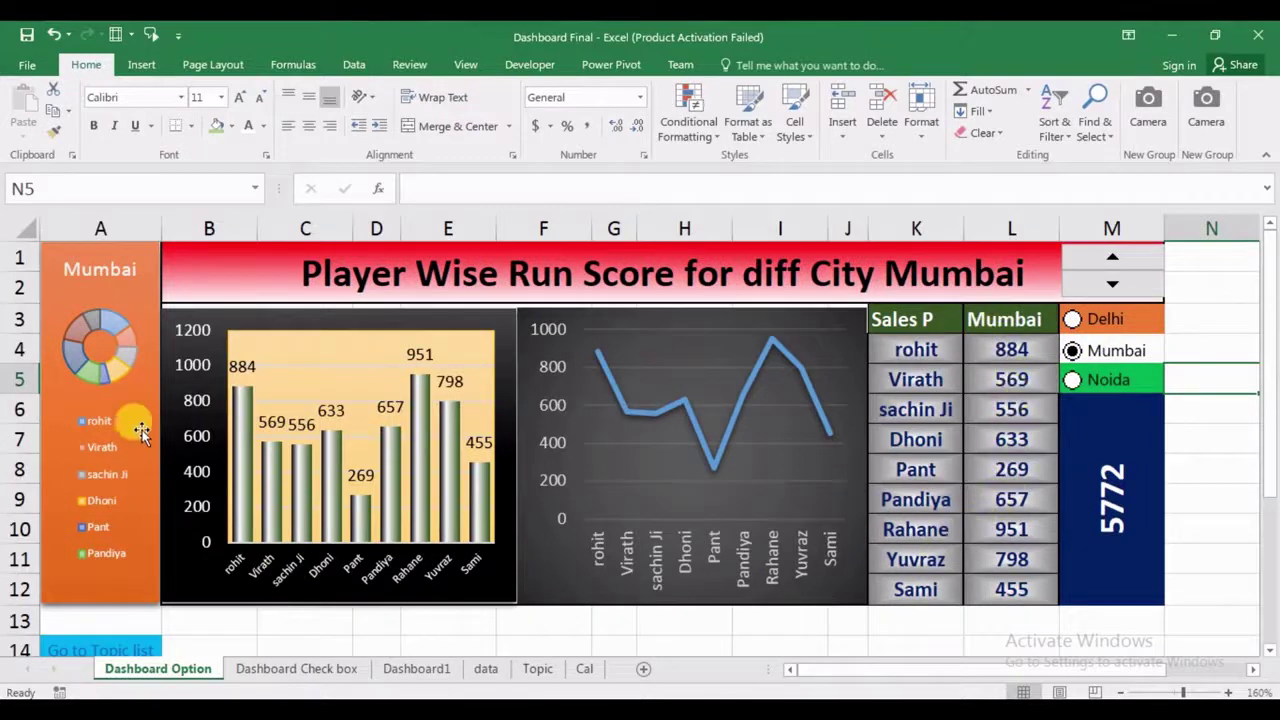
pyautogui.click(1069, 384)
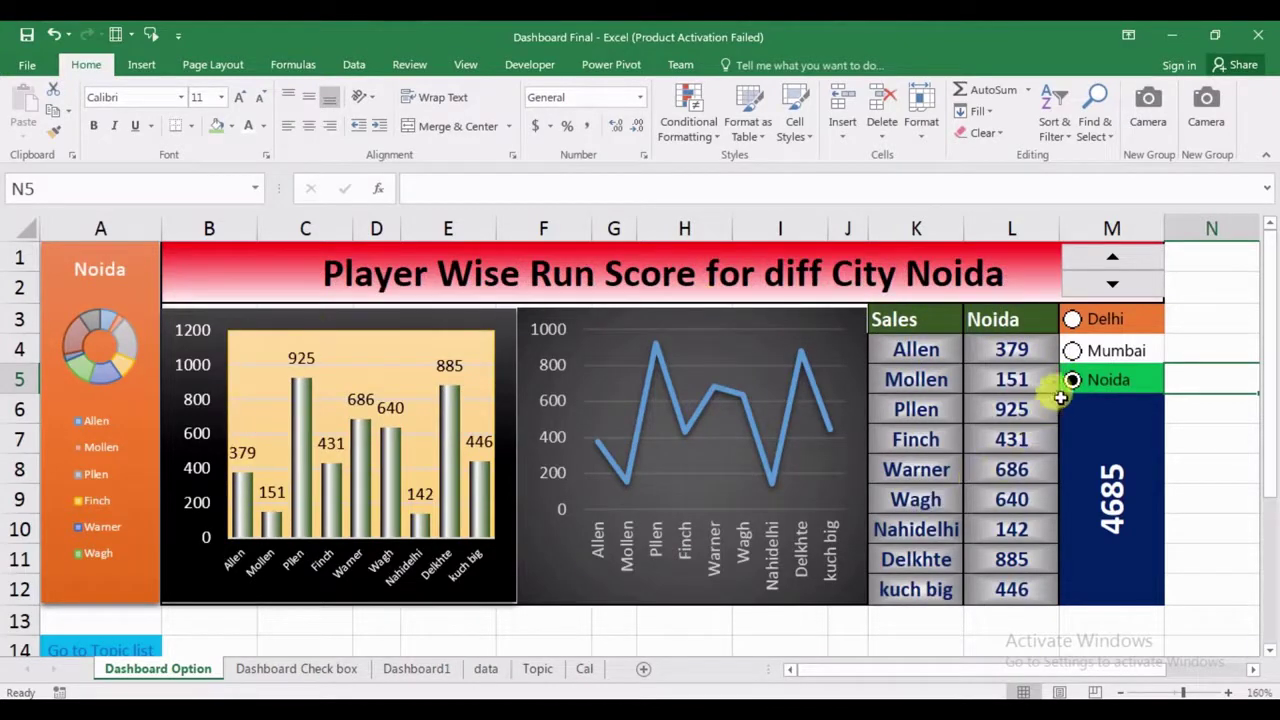
pyautogui.click(1071, 320)
pyautogui.click(1072, 352)
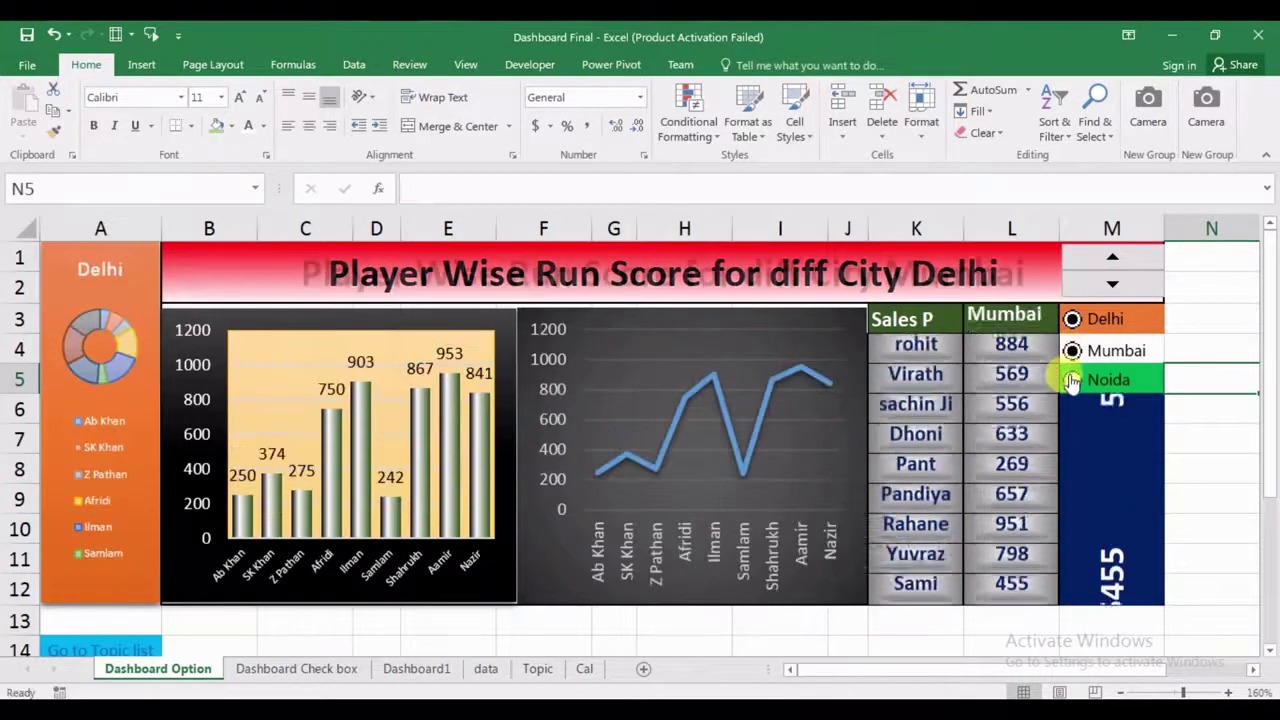
pyautogui.click(1070, 382)
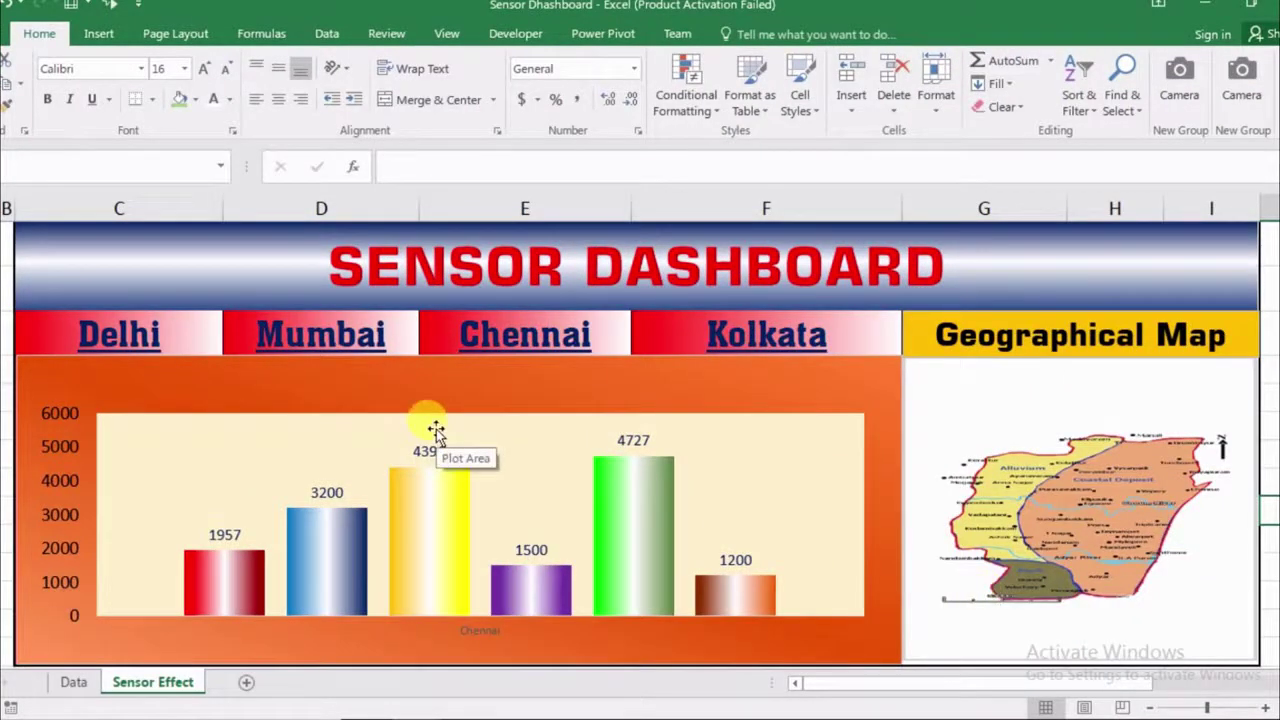
# - Preview the charts and geographical maps for Mumbai, Kolkata and Chennai on the Sensor Effect sheet
pyautogui.moveTo(320, 335)
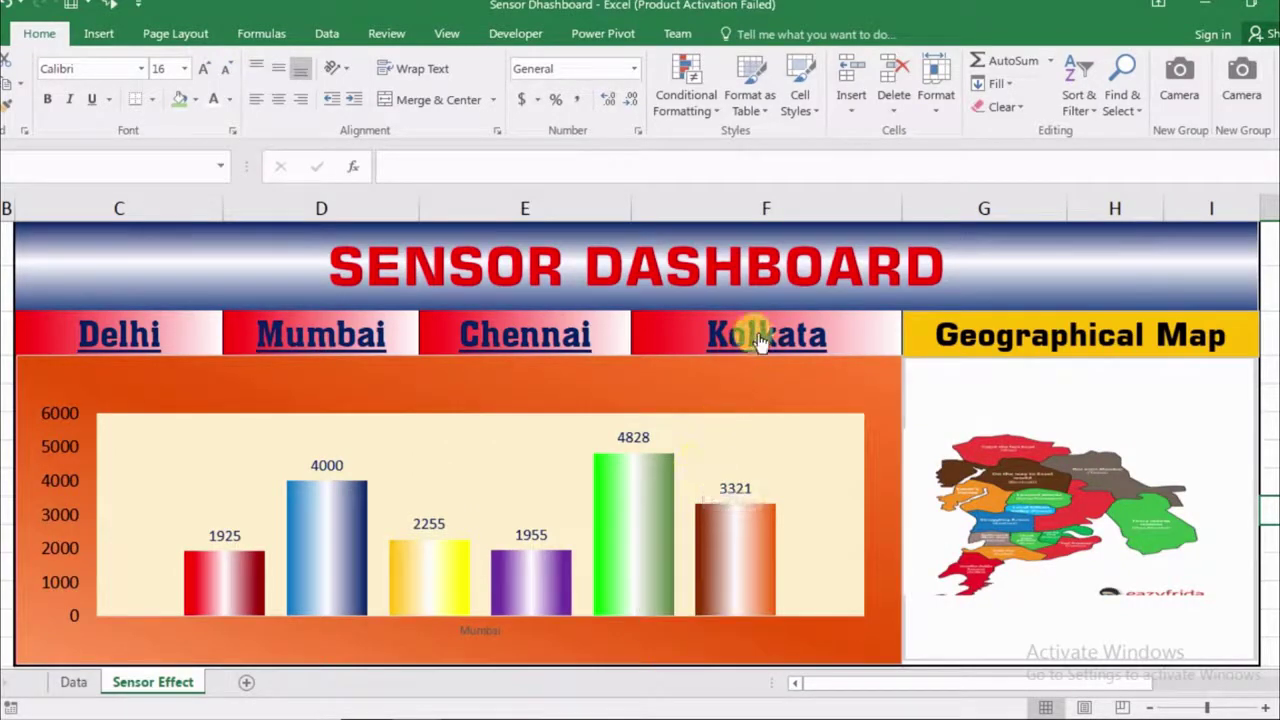
pyautogui.moveTo(760, 340)
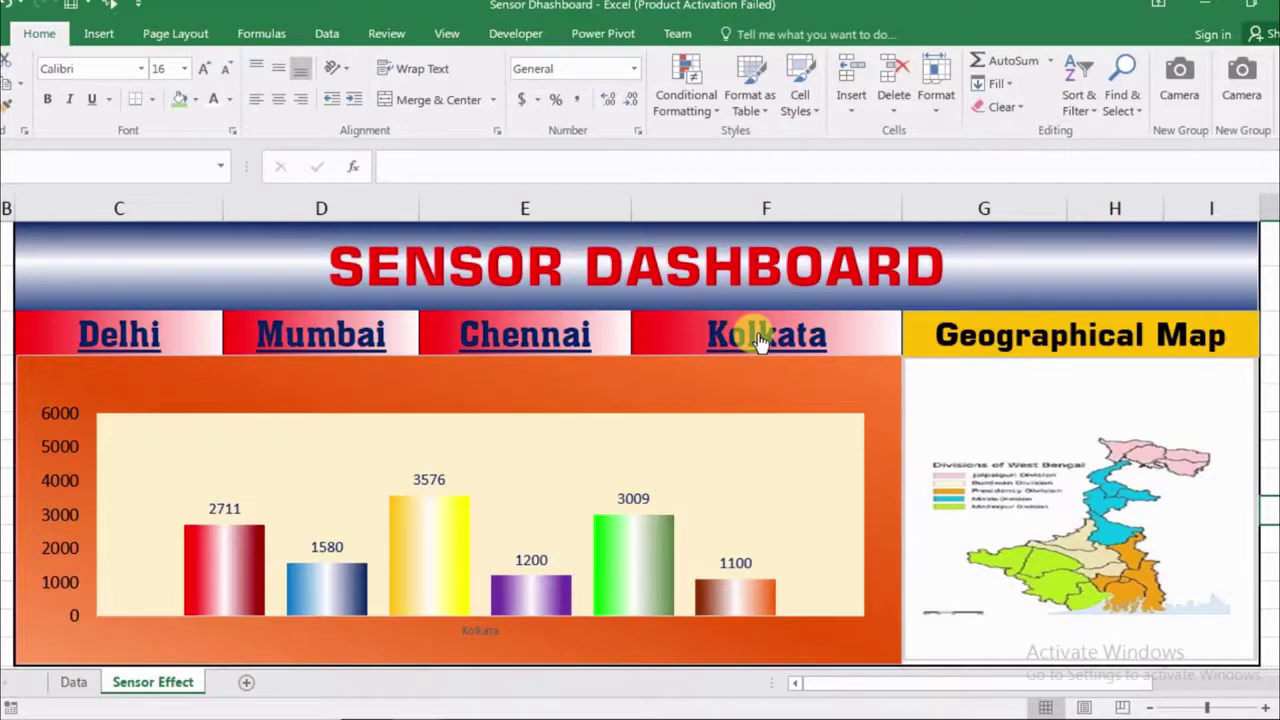
pyautogui.moveTo(506, 338)
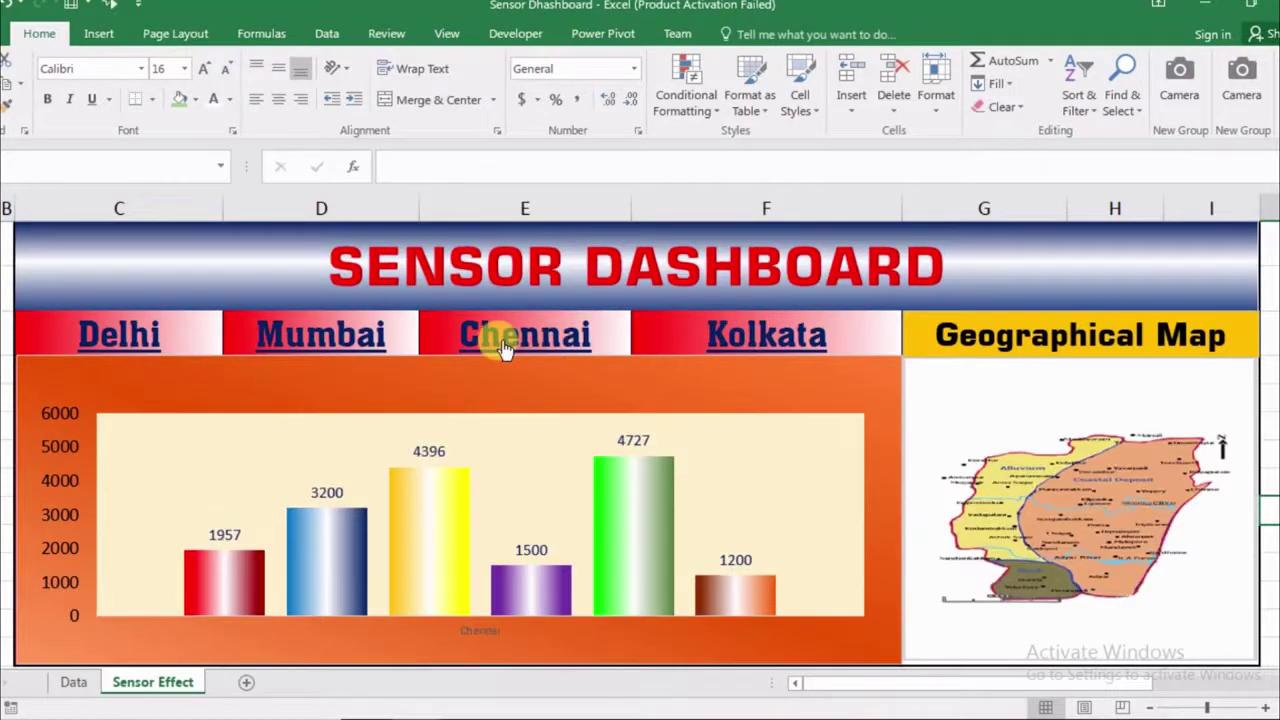